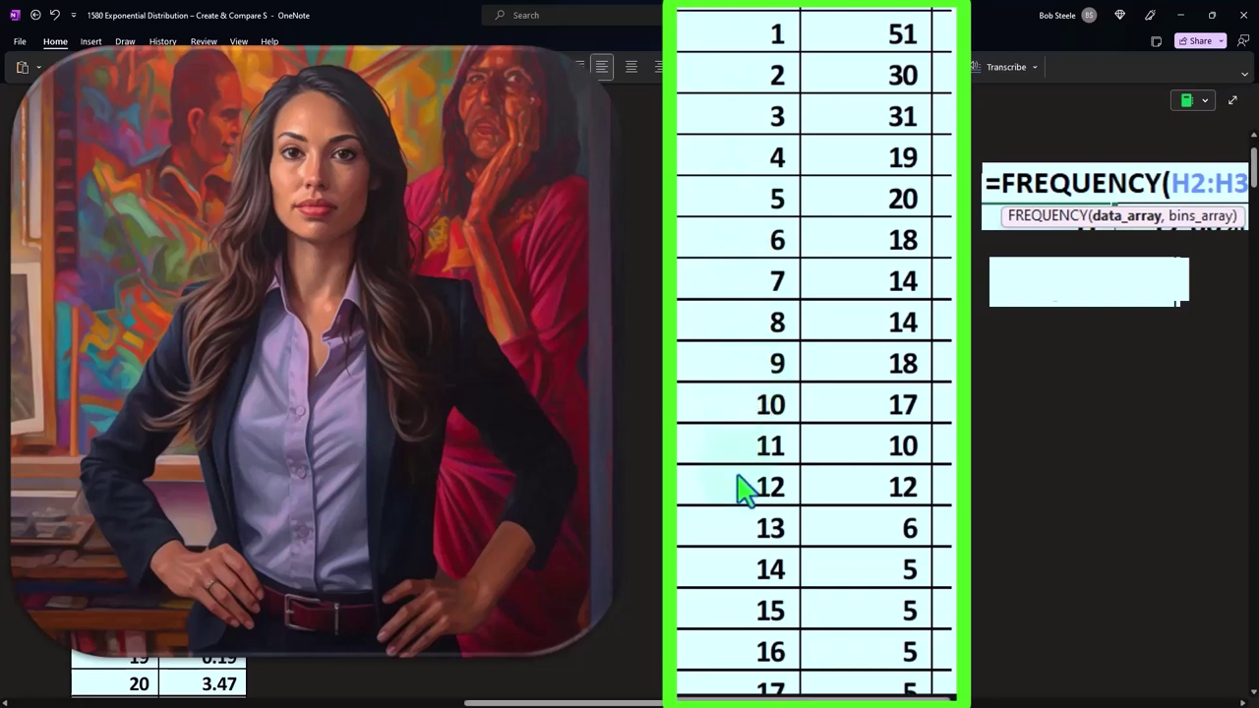
- Review the bins and frequency table from the first bin down to its total row
{"action": "scroll", "coordinate": [744, 488], "scroll_direction": "down", "scroll_amount": 2}
{"action": "scroll", "coordinate": [744, 488], "scroll_direction": "down", "scroll_amount": 10}
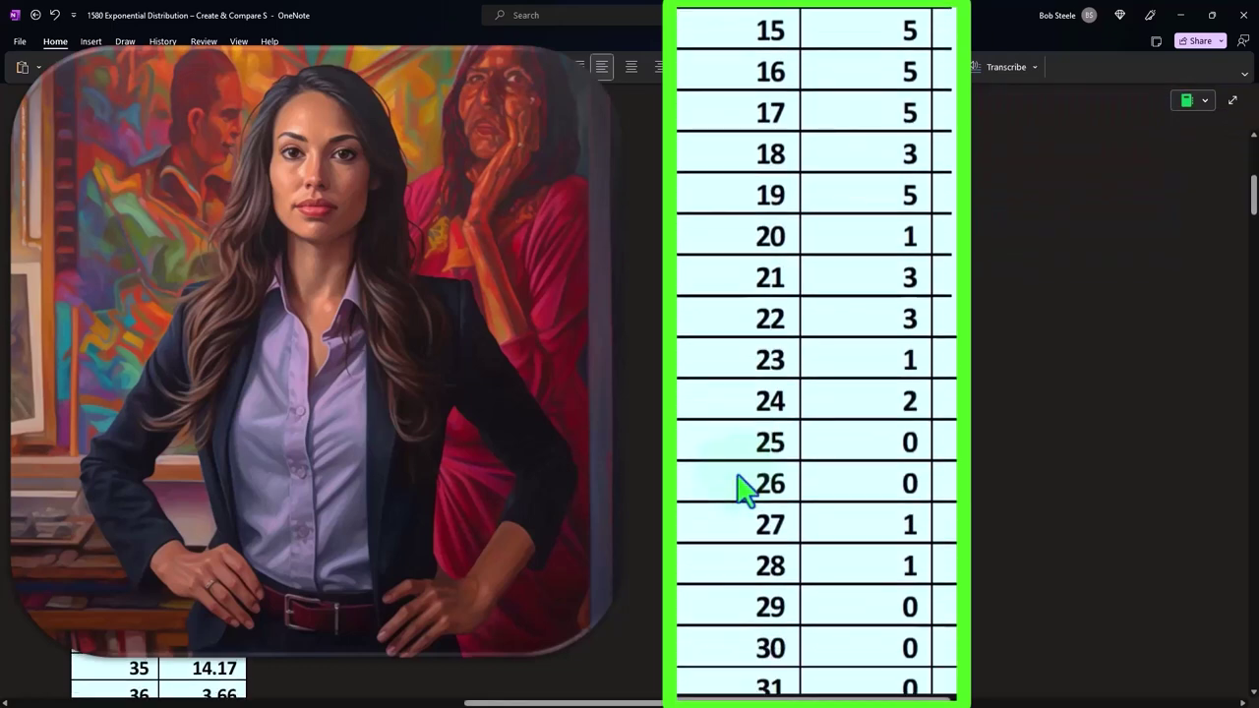
{"action": "scroll", "coordinate": [745, 488], "scroll_direction": "up", "scroll_amount": 14}
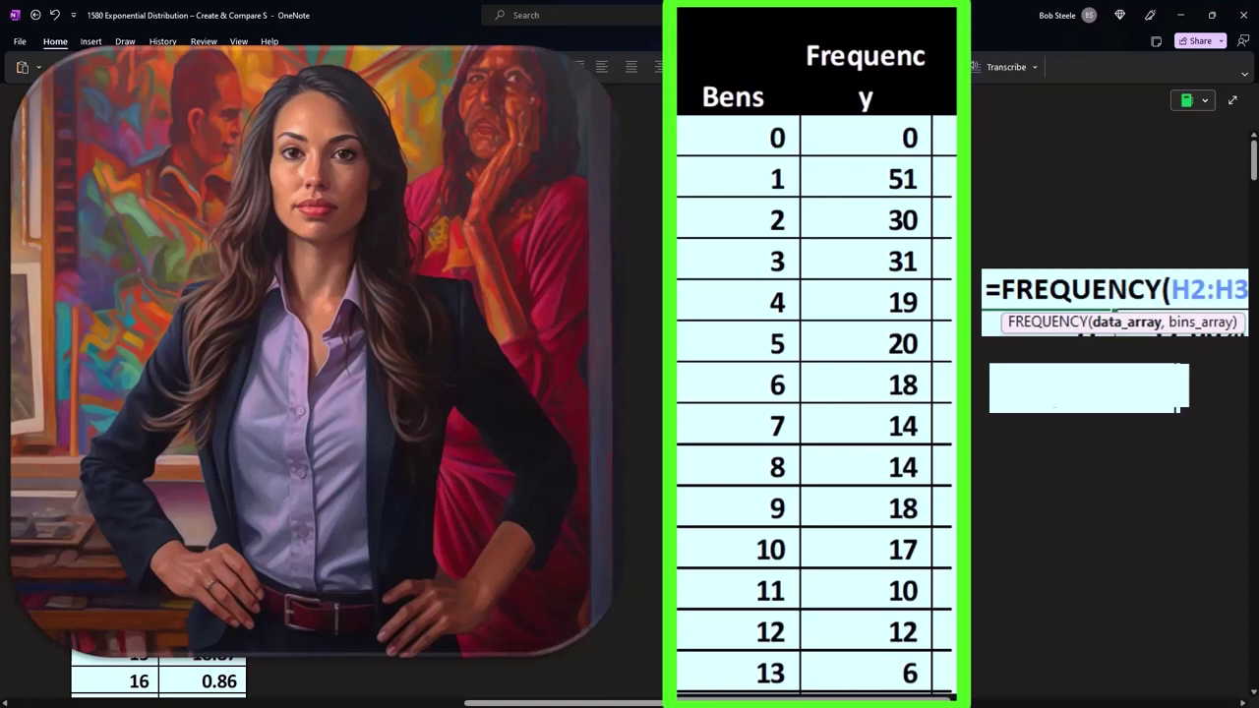
{"action": "scroll", "coordinate": [865, 383], "scroll_direction": "down", "scroll_amount": 20}
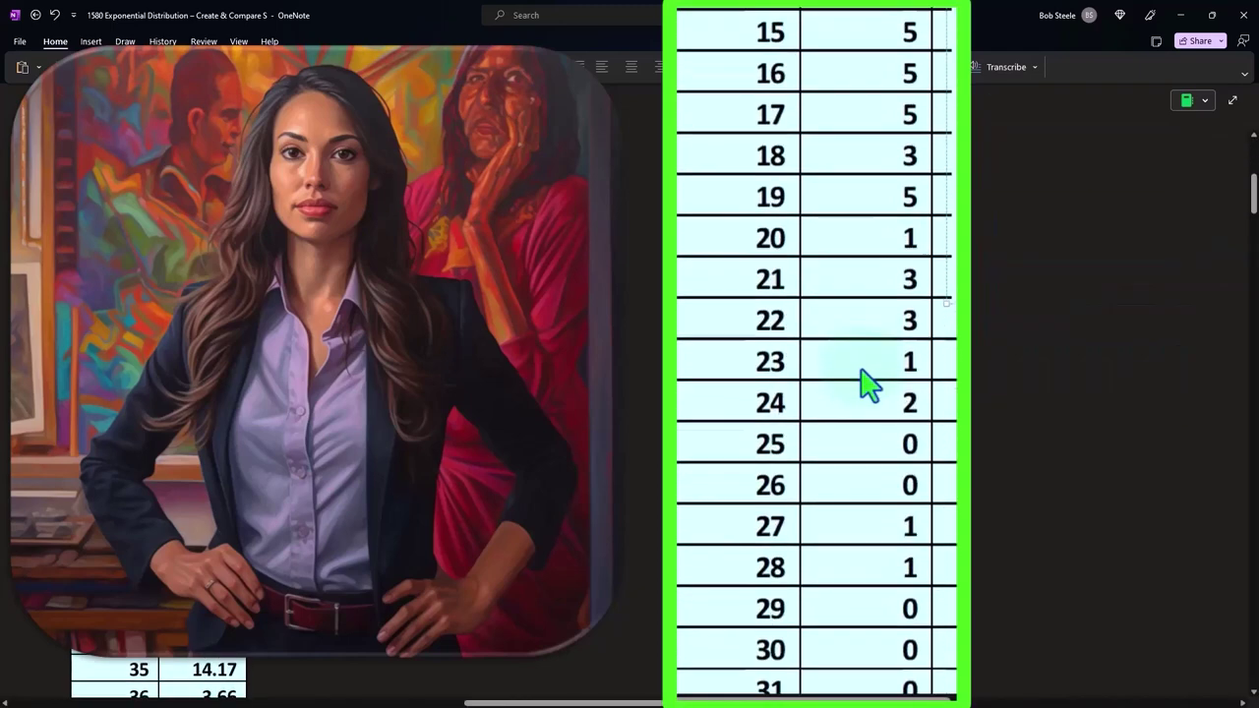
{"action": "scroll", "coordinate": [866, 383], "scroll_direction": "down", "scroll_amount": 6}
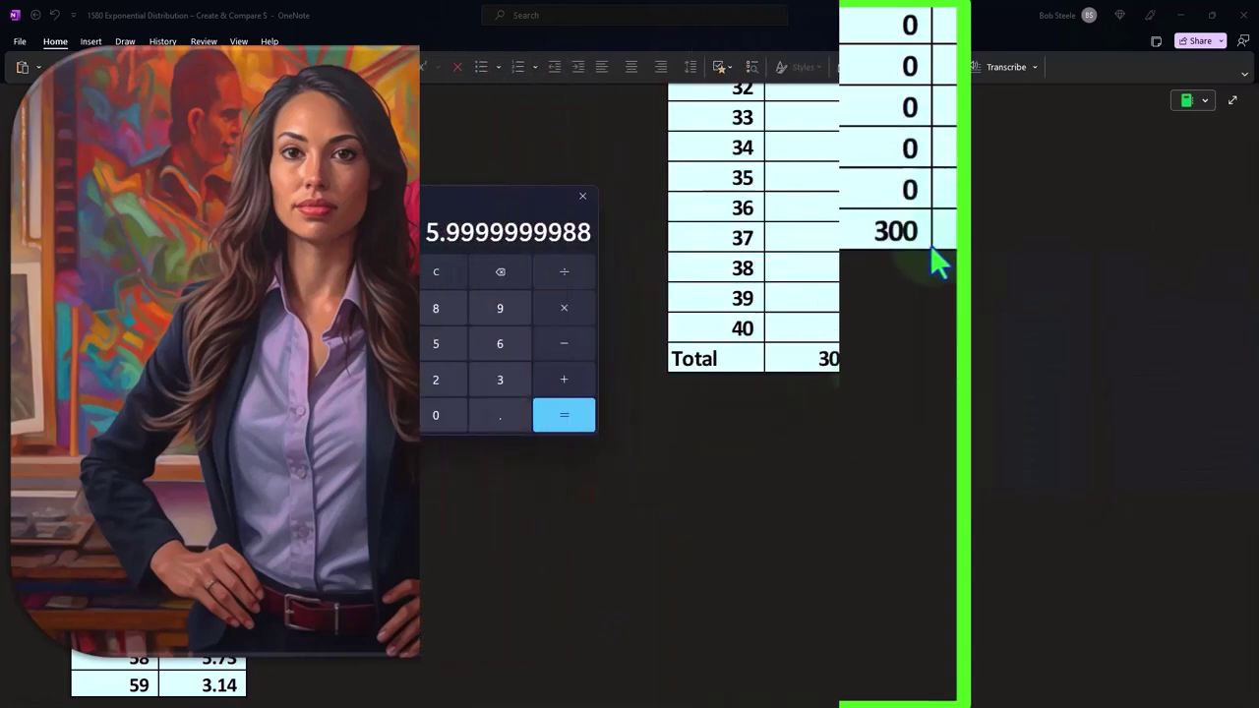
{"action": "scroll", "coordinate": [864, 381], "scroll_direction": "up", "scroll_amount": 10}
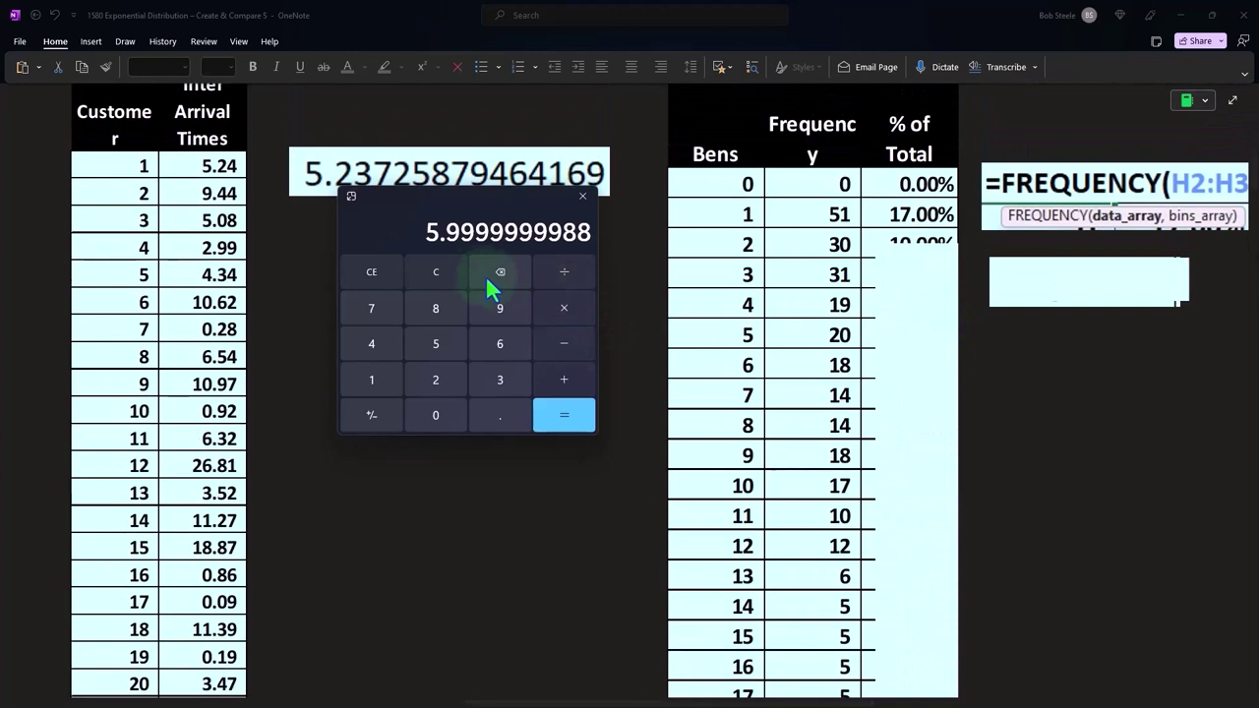
{"action": "left_click", "coordinate": [452, 281]}
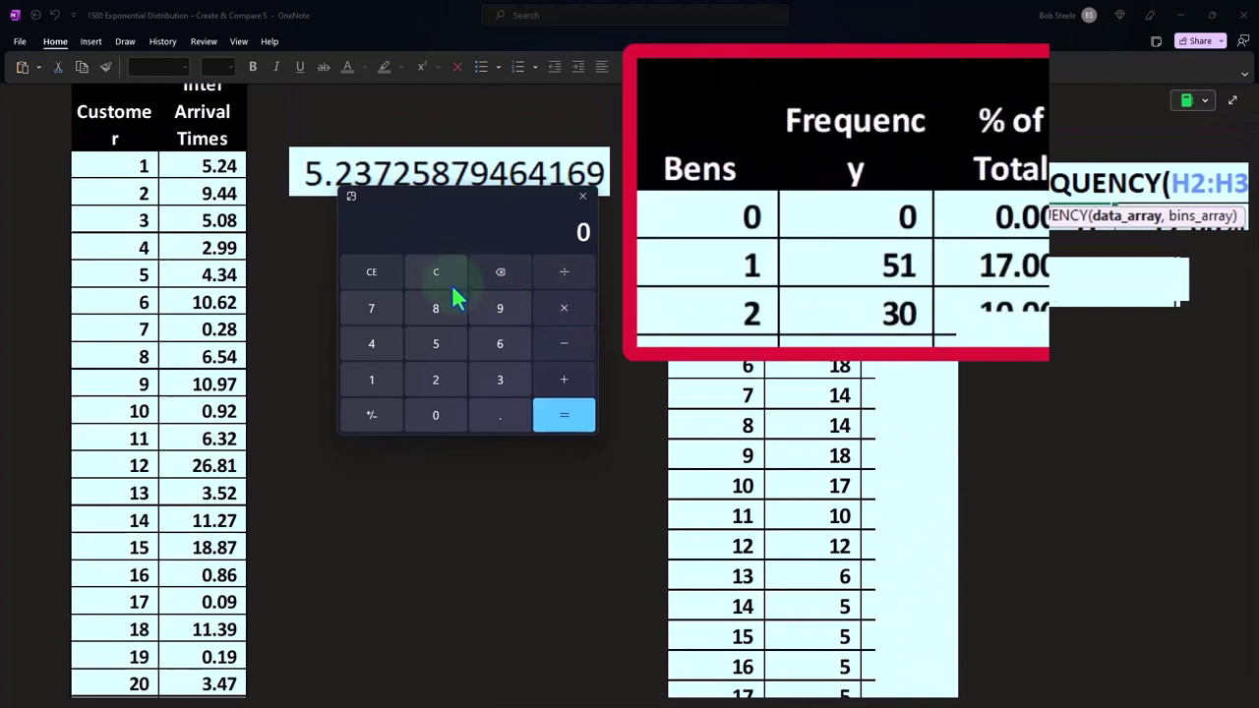
{"action": "type", "text": "51/30"}
{"action": "key", "text": "Return"}
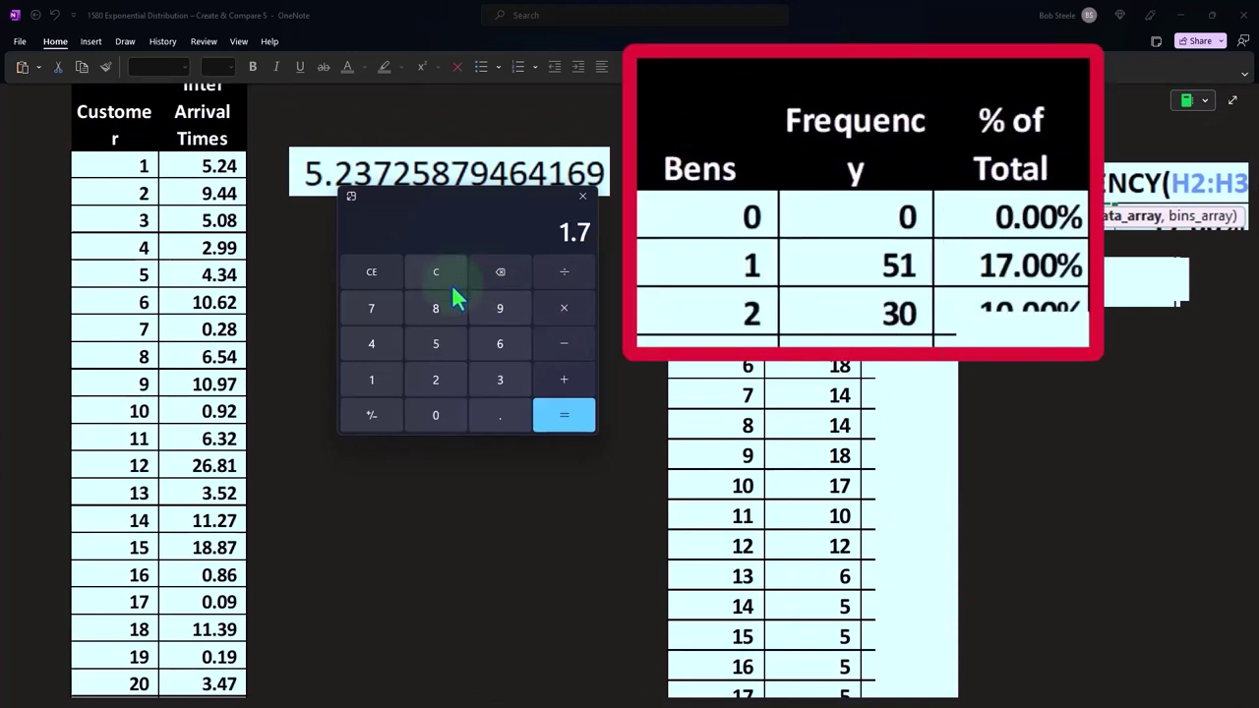
- Calculate 51/300 in the calculator to check the percentage for bin 1
{"action": "left_click", "coordinate": [451, 284]}
{"action": "type", "text": "51/300"}
{"action": "key", "text": "Return"}
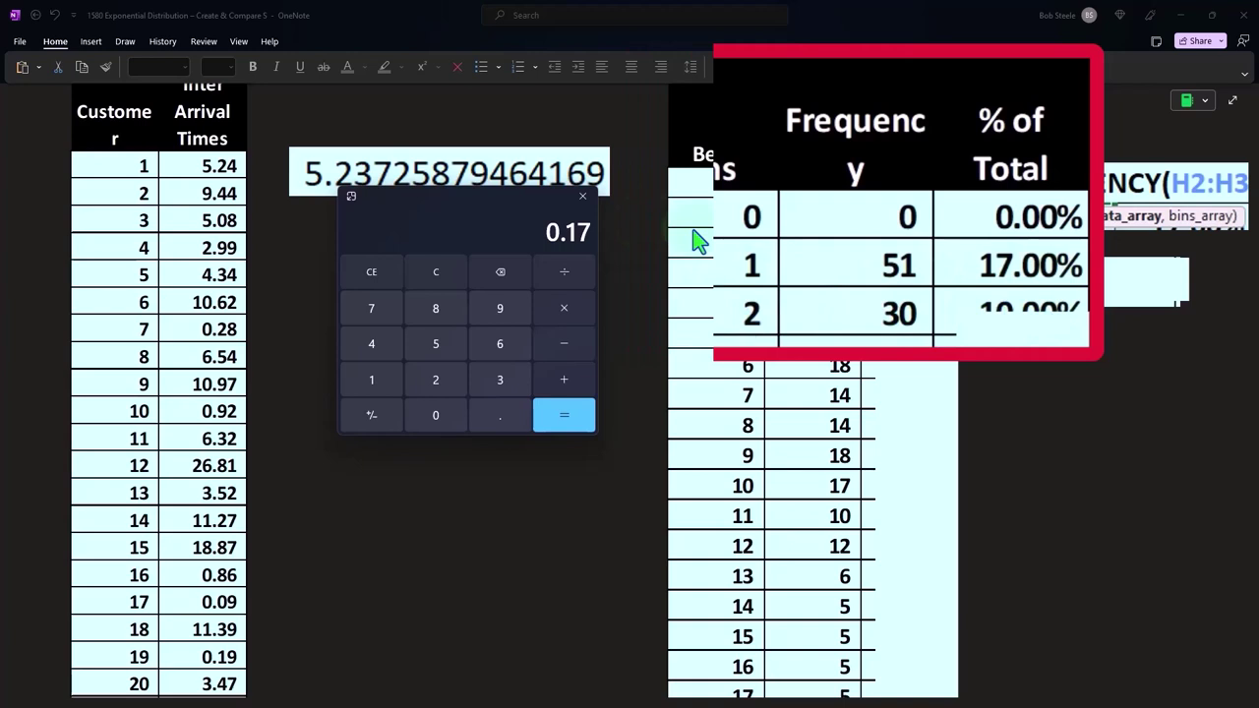
- Delete the cover images hiding the % of Total column and the =K3/$K$43 formula
{"action": "left_click", "coordinate": [1012, 381]}
{"action": "left_click", "coordinate": [923, 343]}
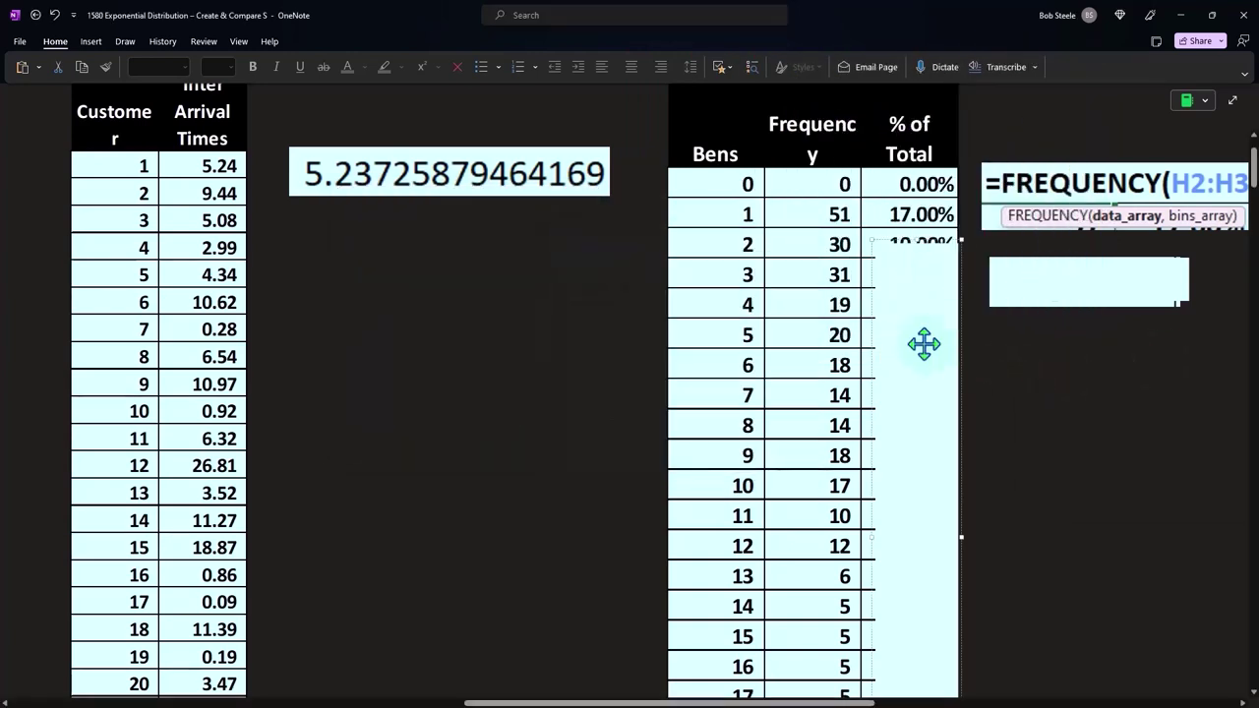
{"action": "key", "text": "Delete"}
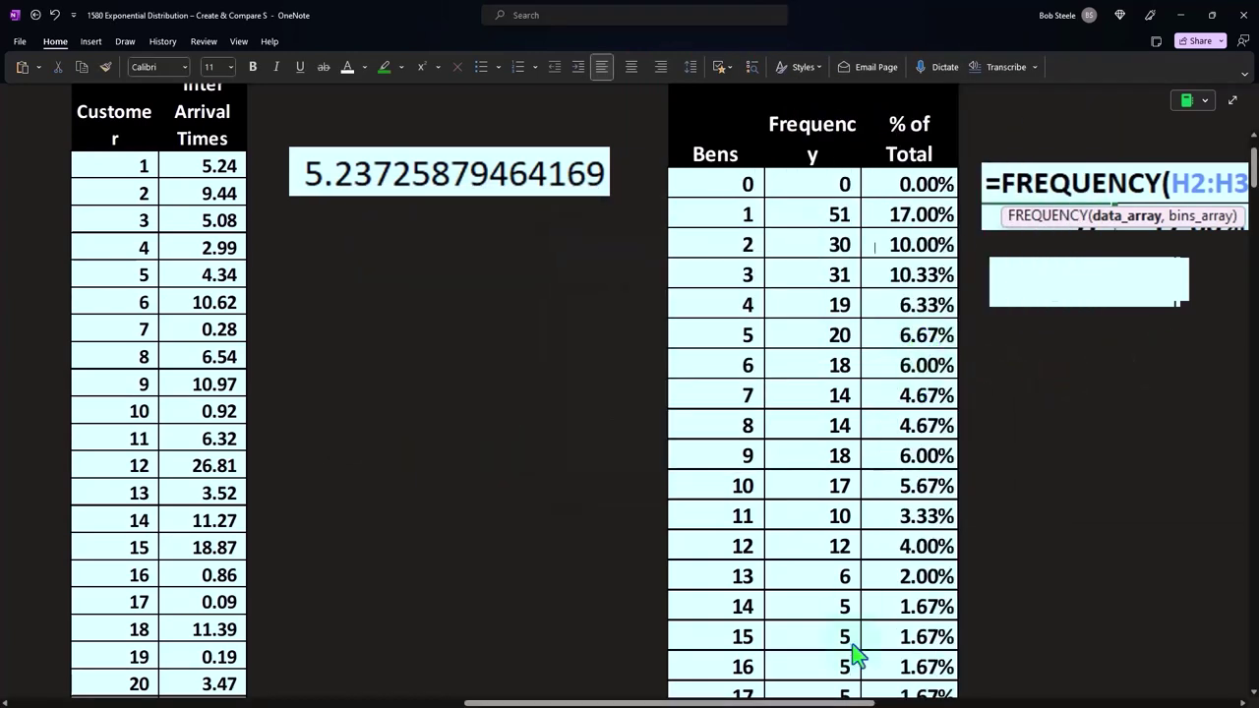
{"action": "left_click_drag", "start_coordinate": [748, 704], "coordinate": [877, 704]}
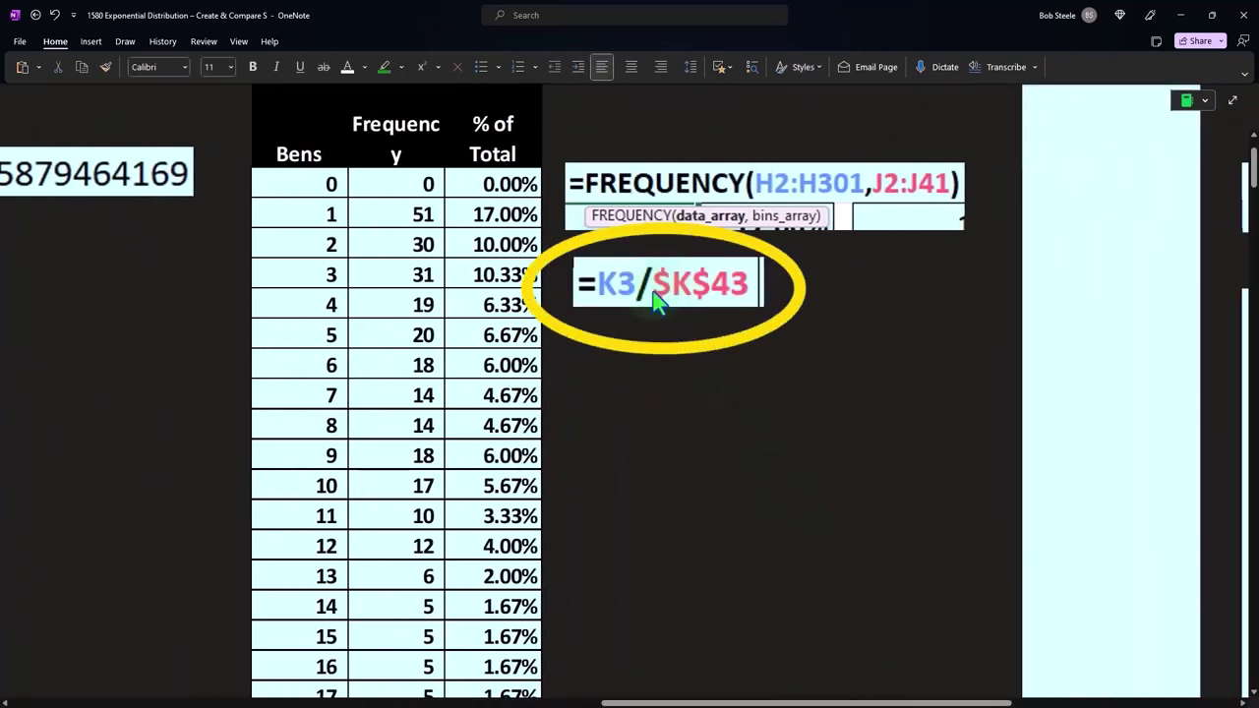
- Uncover the EXPON.DIST formula and shrink the cover over the P(x) Expon column to expose its header and the values for 0 and 1
{"action": "left_click_drag", "start_coordinate": [812, 702], "coordinate": [1014, 704]}
{"action": "left_click", "coordinate": [558, 457]}
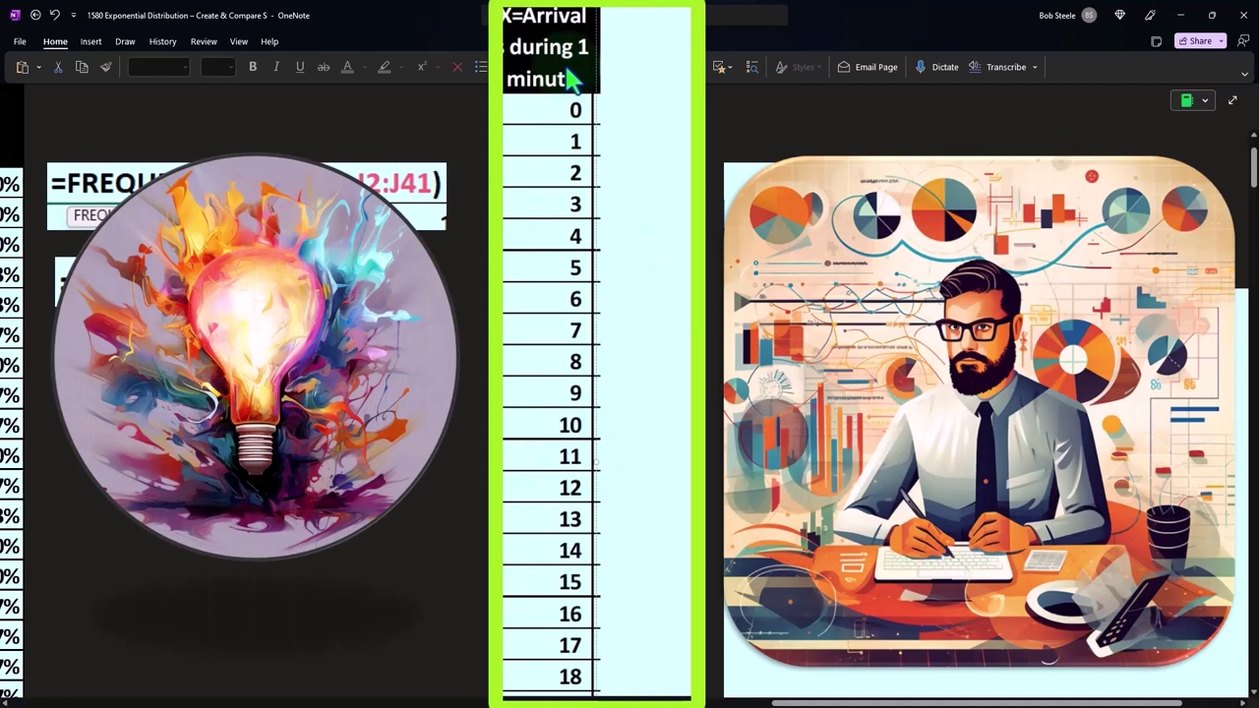
{"action": "scroll", "coordinate": [639, 98], "scroll_direction": "up", "scroll_amount": 3}
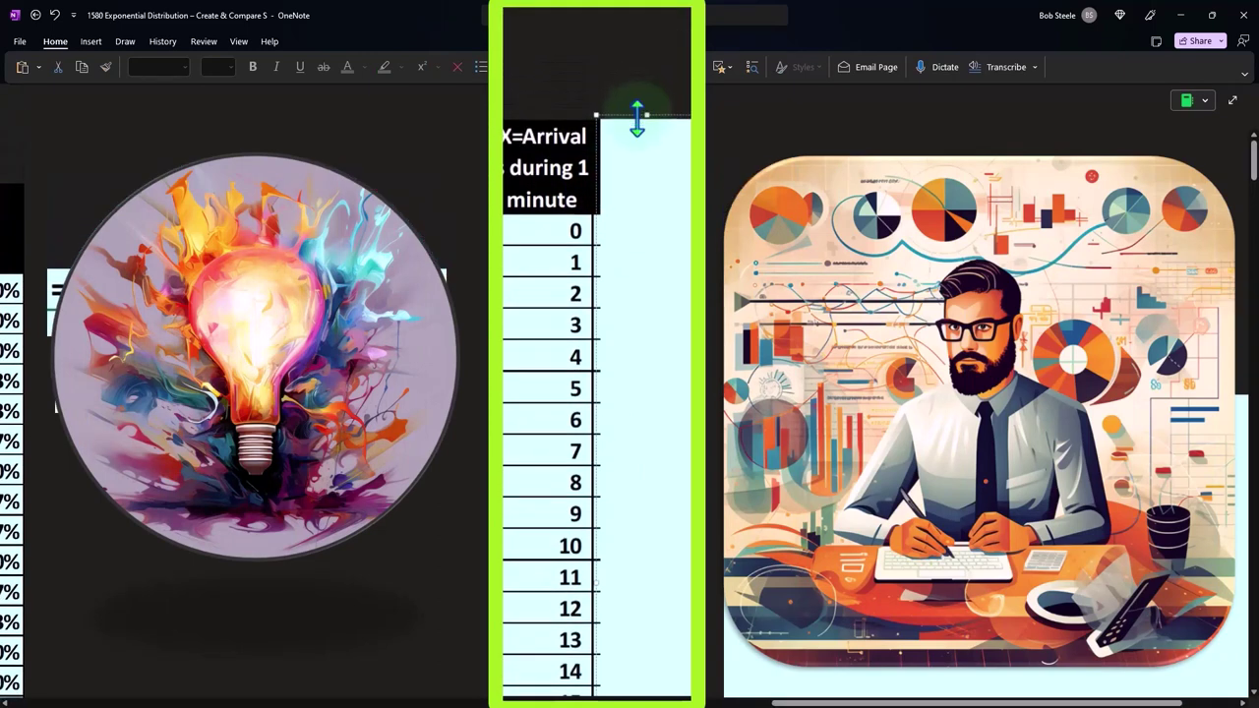
{"action": "left_click", "coordinate": [852, 288]}
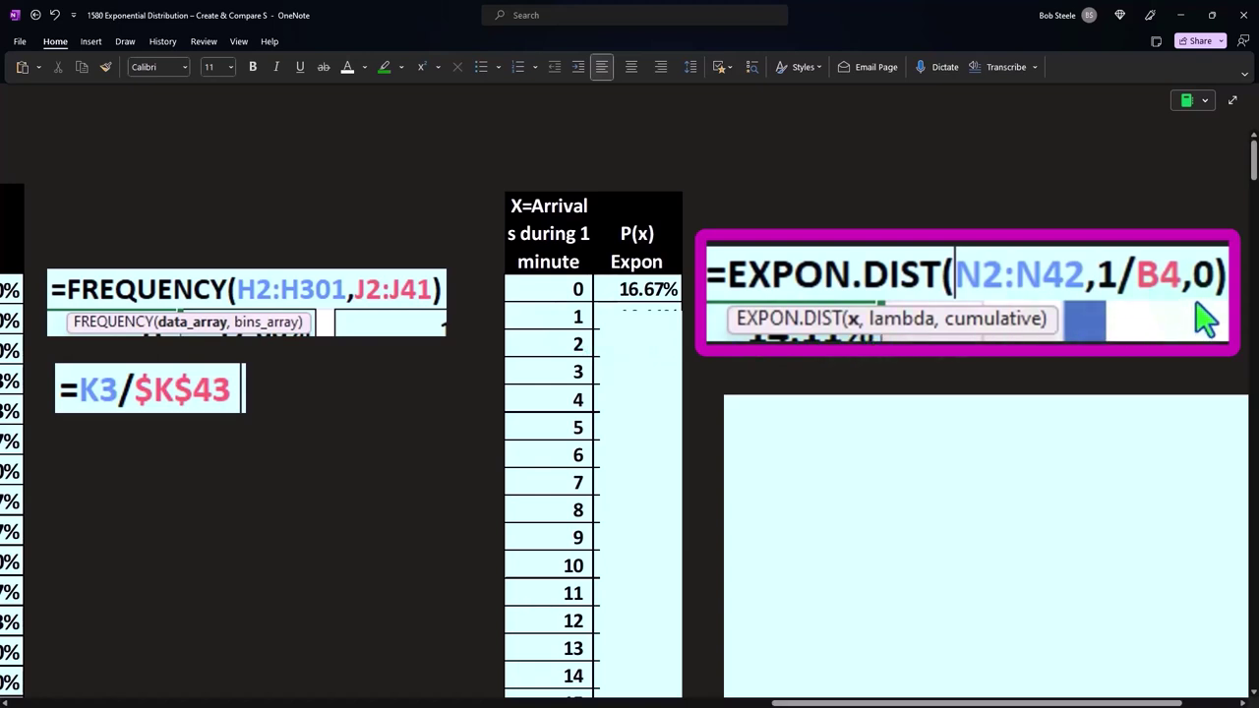
{"action": "left_click", "coordinate": [669, 356]}
{"action": "left_click_drag", "start_coordinate": [643, 316], "coordinate": [645, 335]}
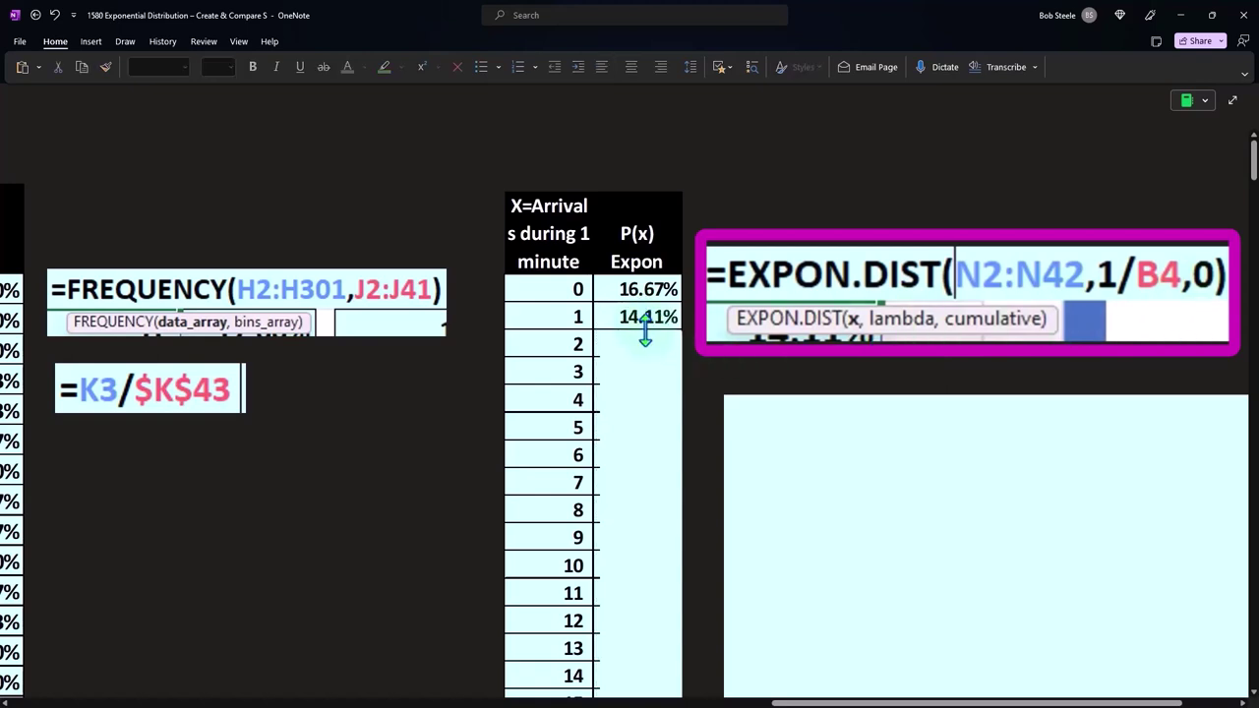
- Multiply 300 by .1411 in the calculator to get the expected count for x = 1, and close the calculator
{"action": "left_click_drag", "start_coordinate": [837, 702], "coordinate": [704, 700]}
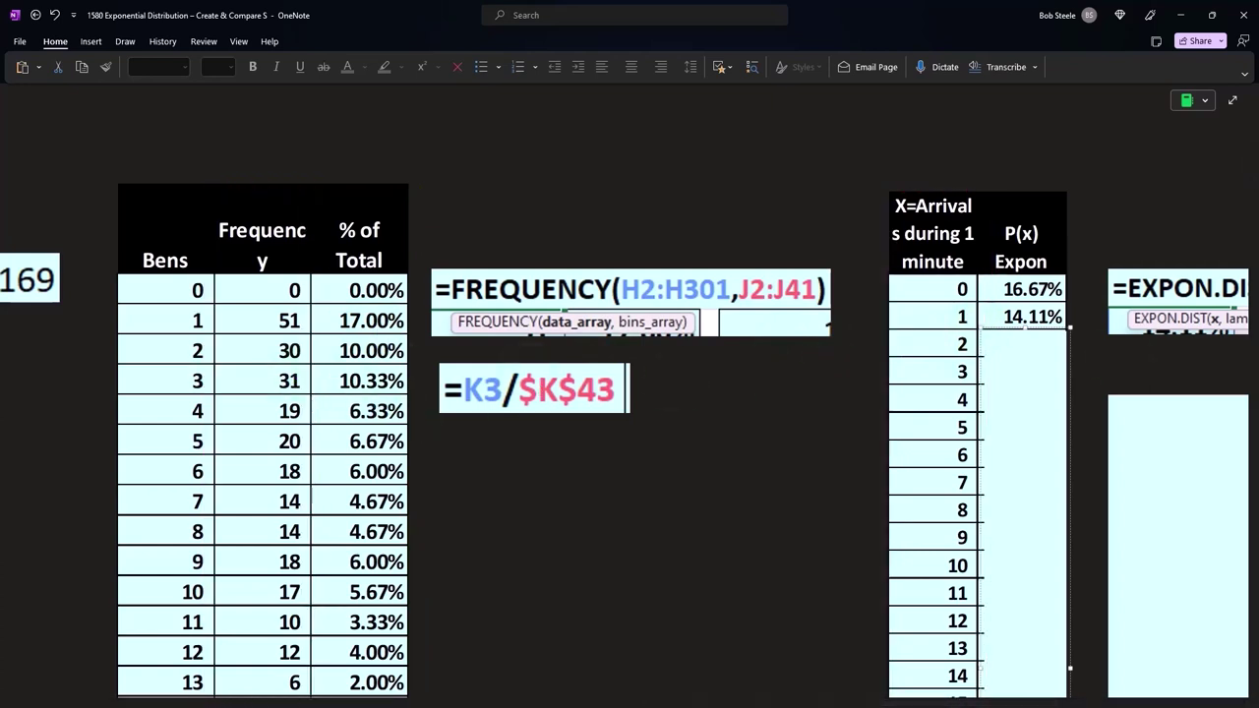
{"action": "key", "text": "XF86Calculator"}
{"action": "left_click_drag", "start_coordinate": [716, 279], "coordinate": [696, 269]}
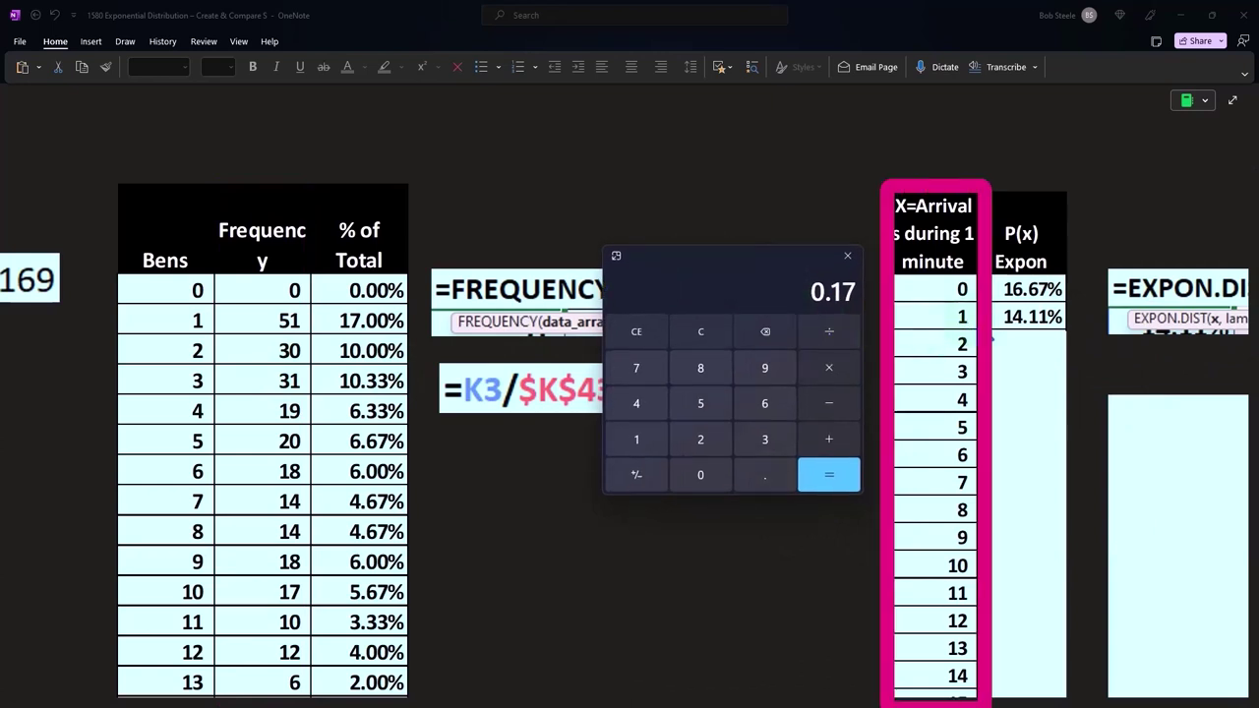
{"action": "left_click", "coordinate": [700, 332]}
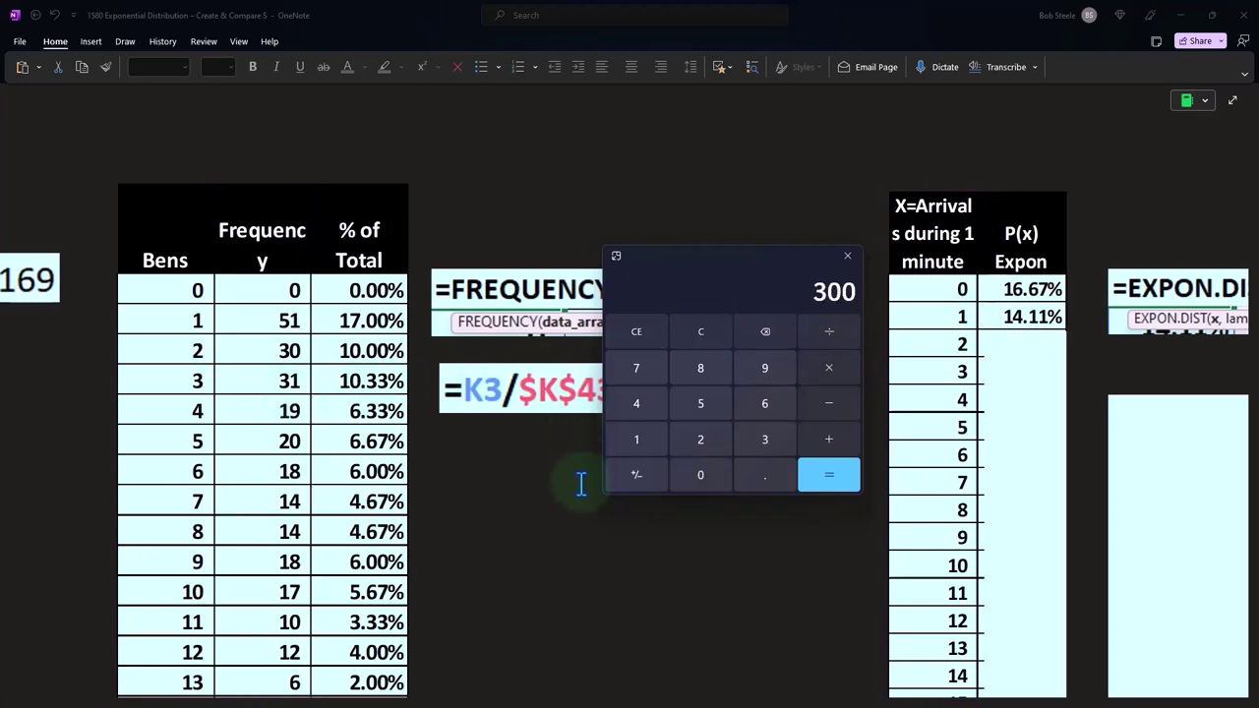
{"action": "type", "text": ".1411"}
{"action": "key", "text": "Return"}
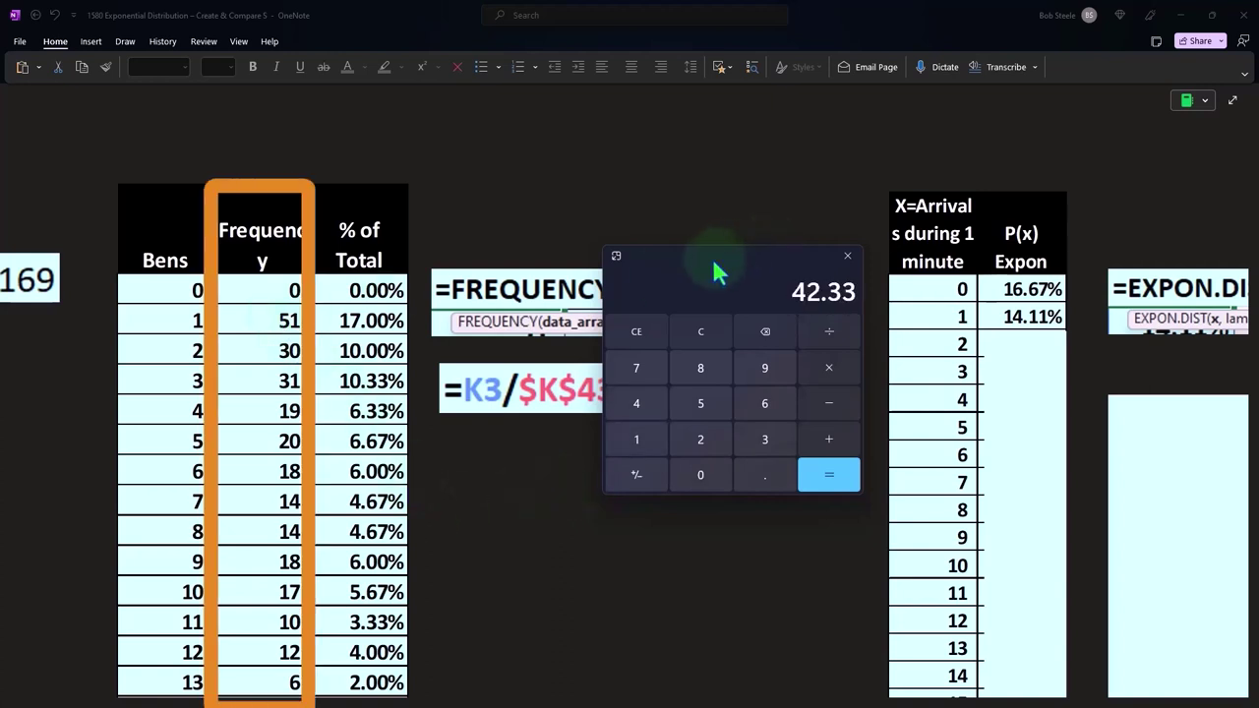
{"action": "key", "text": "alt+F4"}
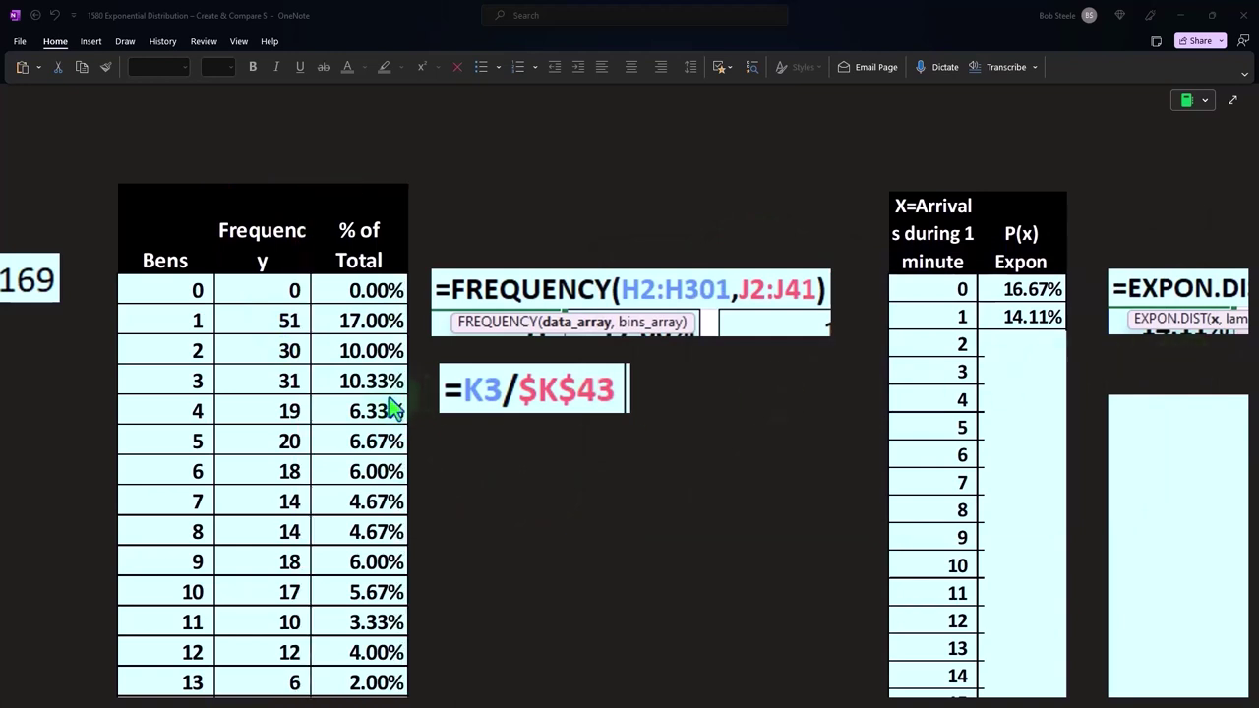
- Remove the covers from the rest of the P(x) Expon column and from the Inter Arrival Times histogram
{"action": "left_click", "coordinate": [1026, 376]}
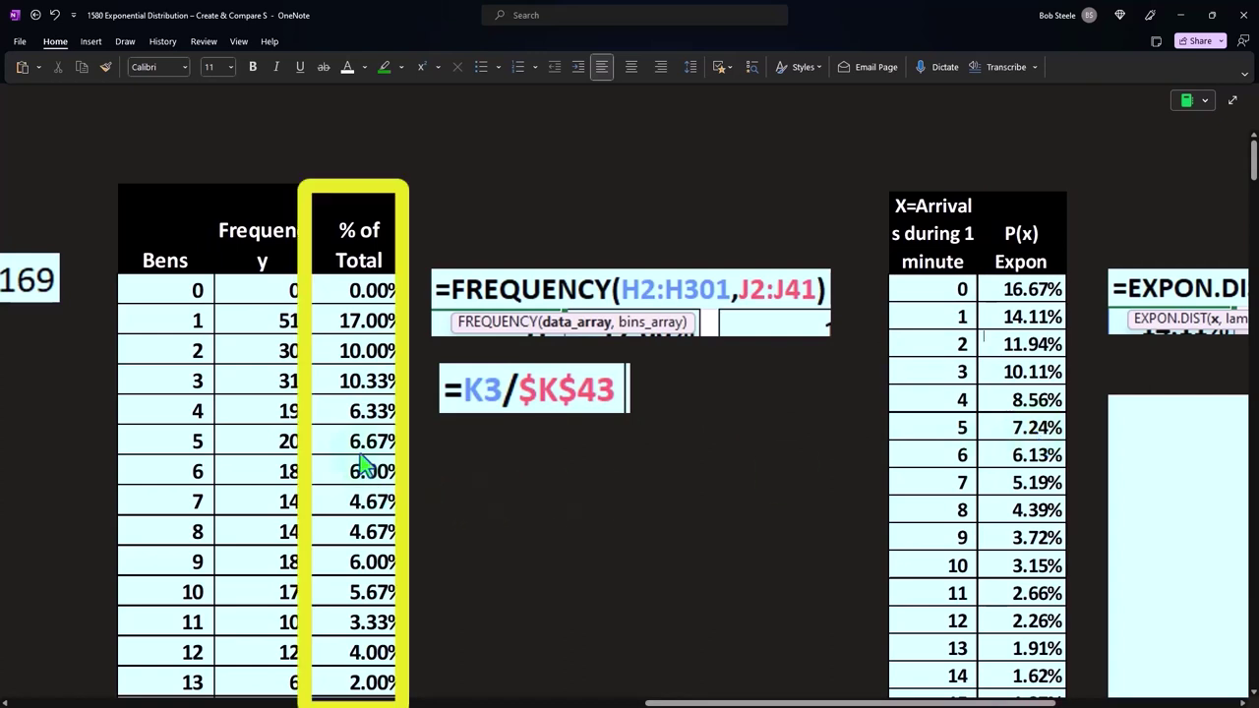
{"action": "scroll", "coordinate": [934, 590], "scroll_direction": "right", "scroll_amount": 5}
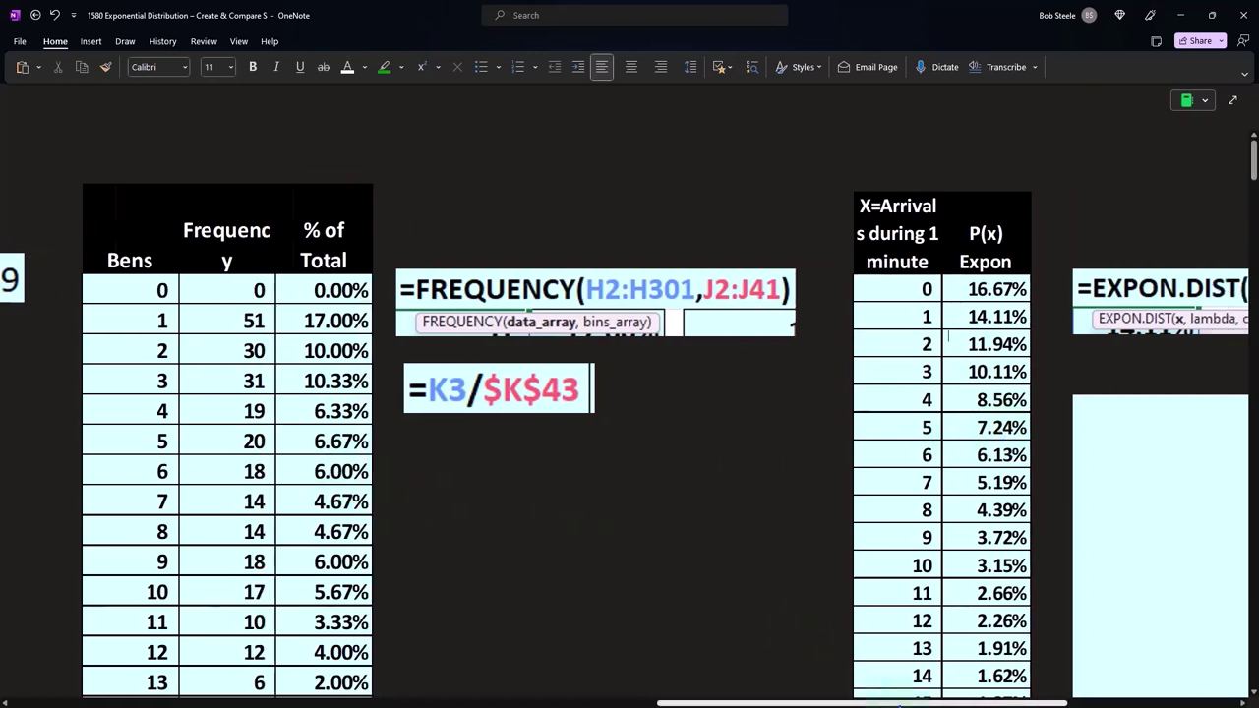
{"action": "scroll", "coordinate": [1033, 531], "scroll_direction": "down", "scroll_amount": 1}
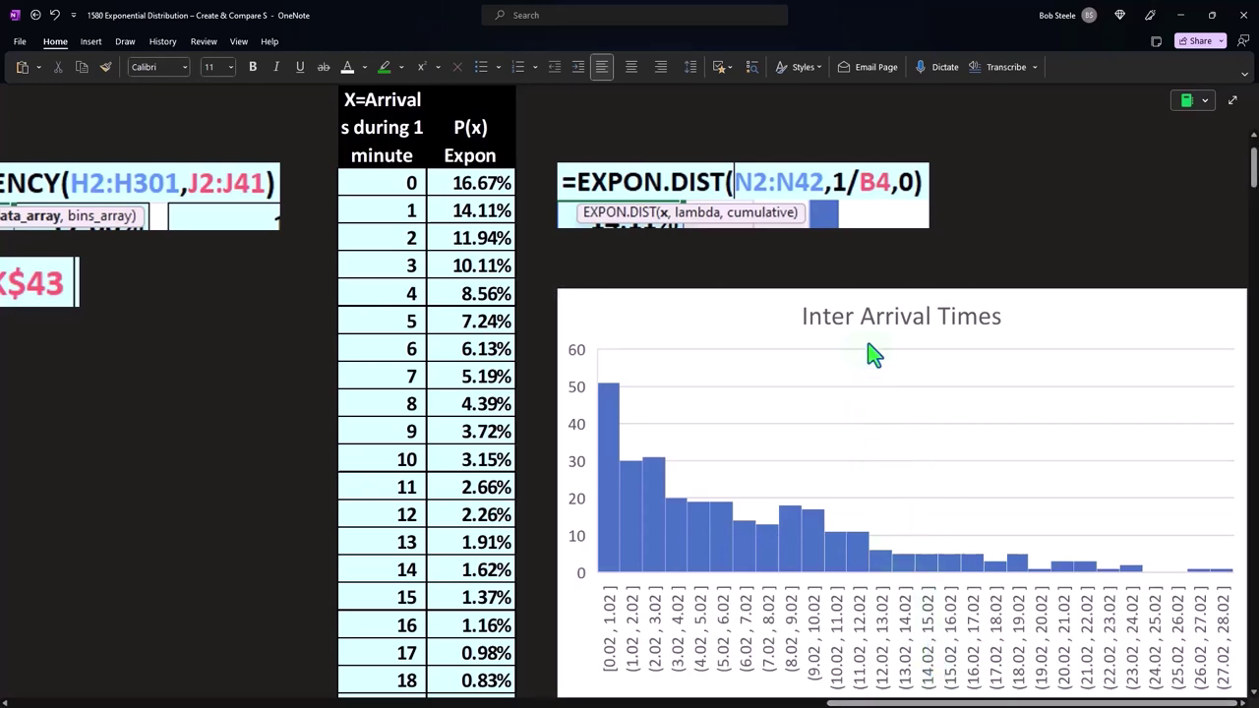
- Uncover the Frequency chart below the Inter Arrival Times histogram and compare the two charts
{"action": "left_click_drag", "start_coordinate": [885, 702], "coordinate": [657, 702]}
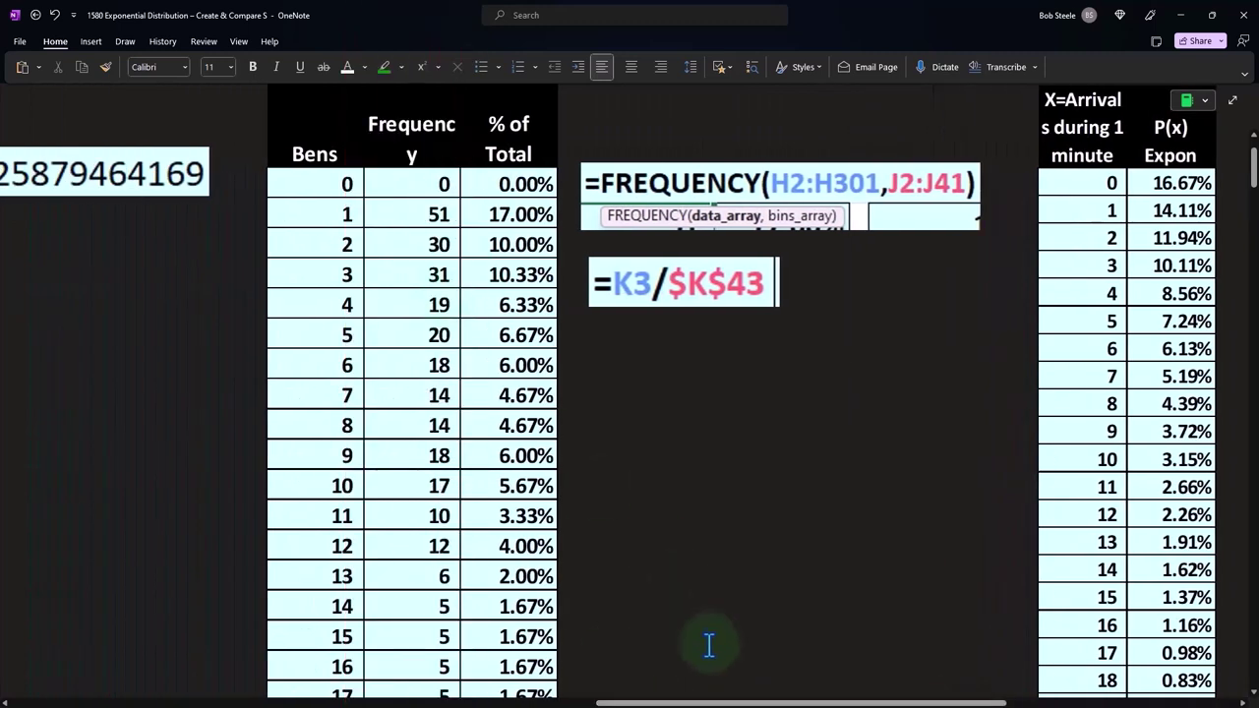
{"action": "scroll", "coordinate": [708, 644], "scroll_direction": "right", "scroll_amount": 10}
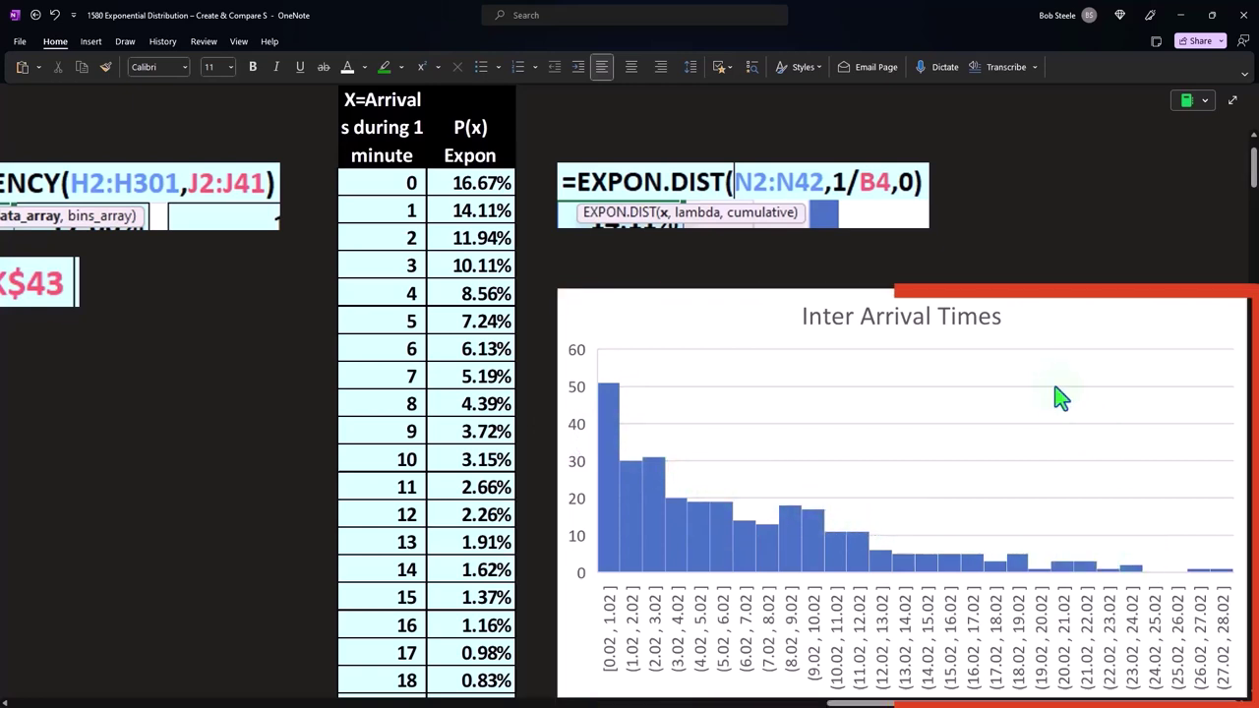
{"action": "scroll", "coordinate": [1056, 396], "scroll_direction": "down", "scroll_amount": 5}
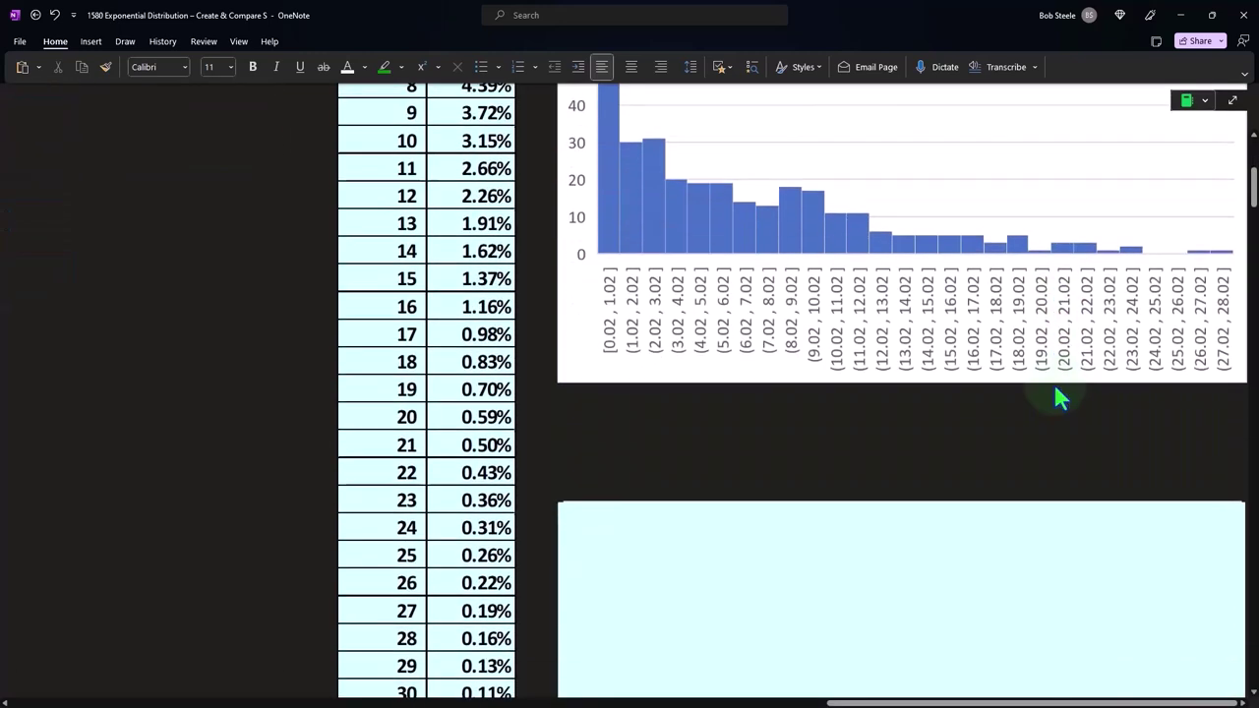
{"action": "left_click", "coordinate": [960, 416]}
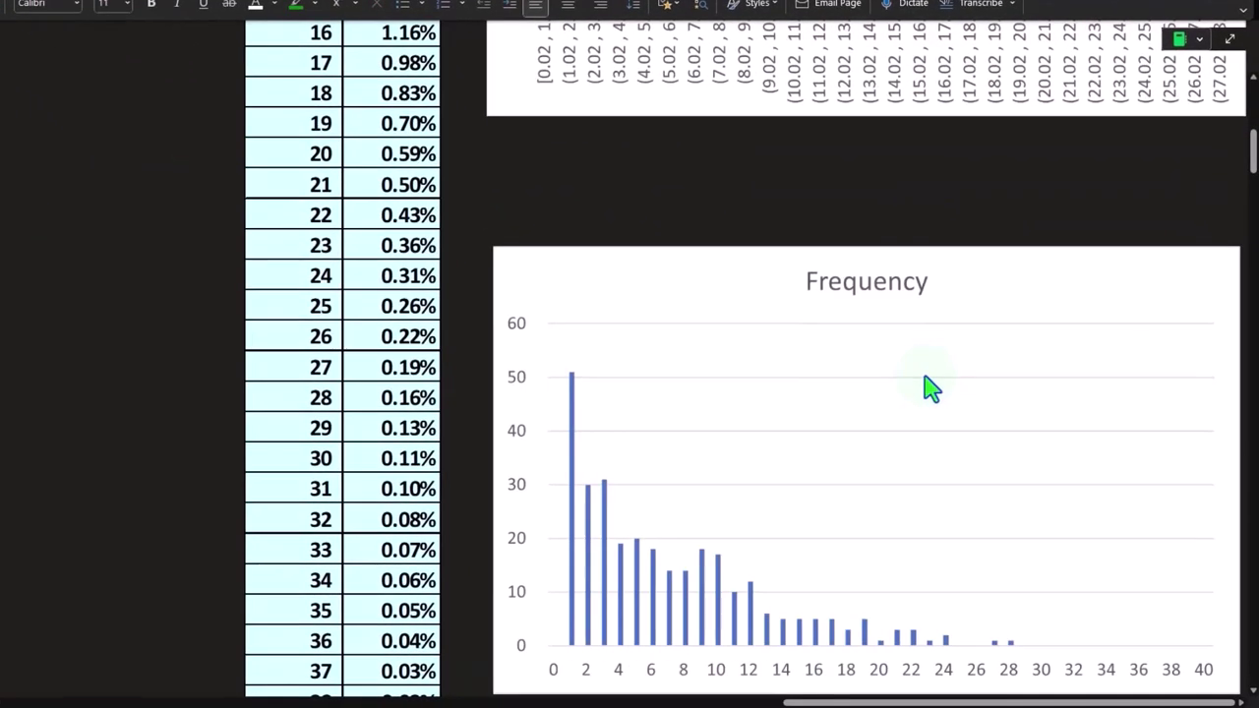
{"action": "scroll", "coordinate": [924, 373], "scroll_direction": "down", "scroll_amount": 1}
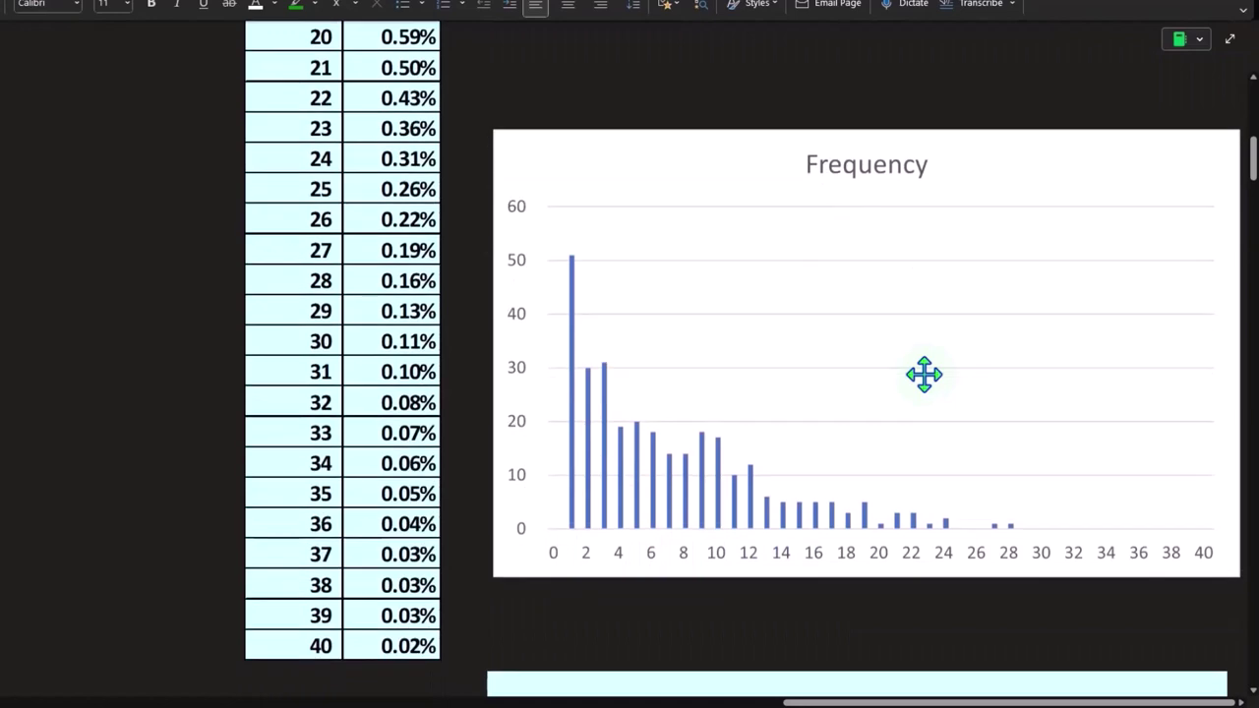
{"action": "scroll", "coordinate": [924, 375], "scroll_direction": "up", "scroll_amount": 3}
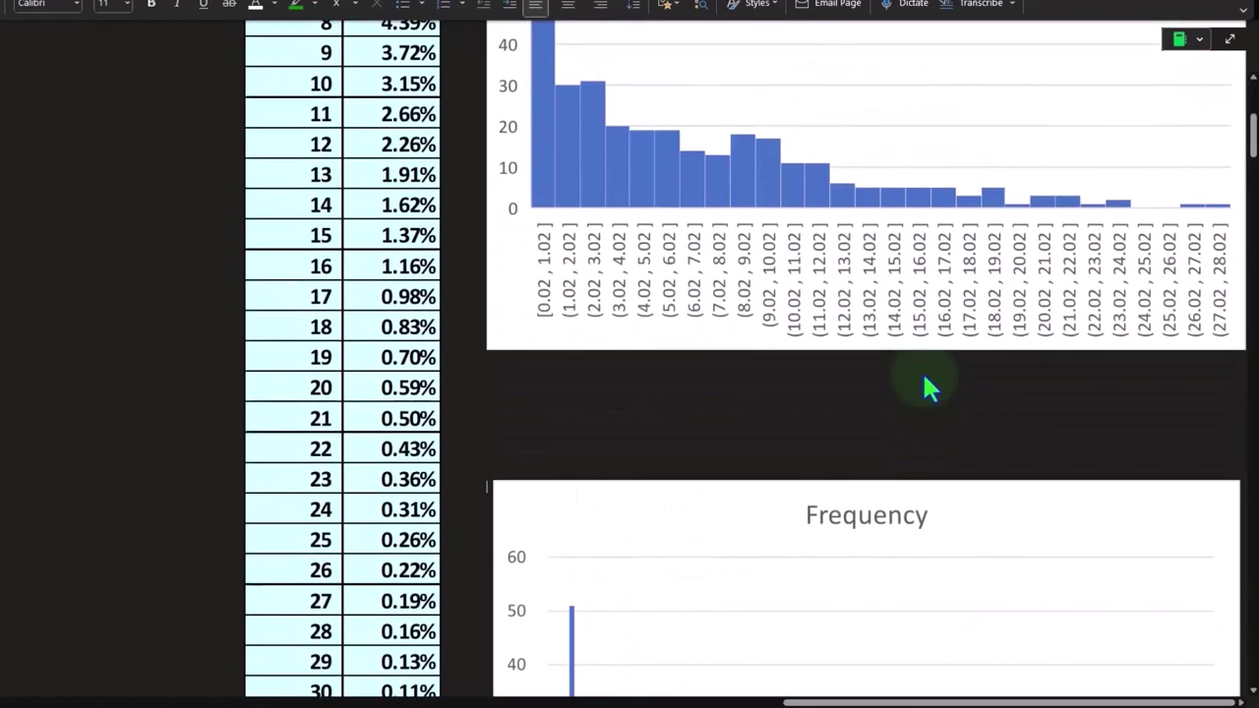
{"action": "scroll", "coordinate": [925, 376], "scroll_direction": "down", "scroll_amount": 3}
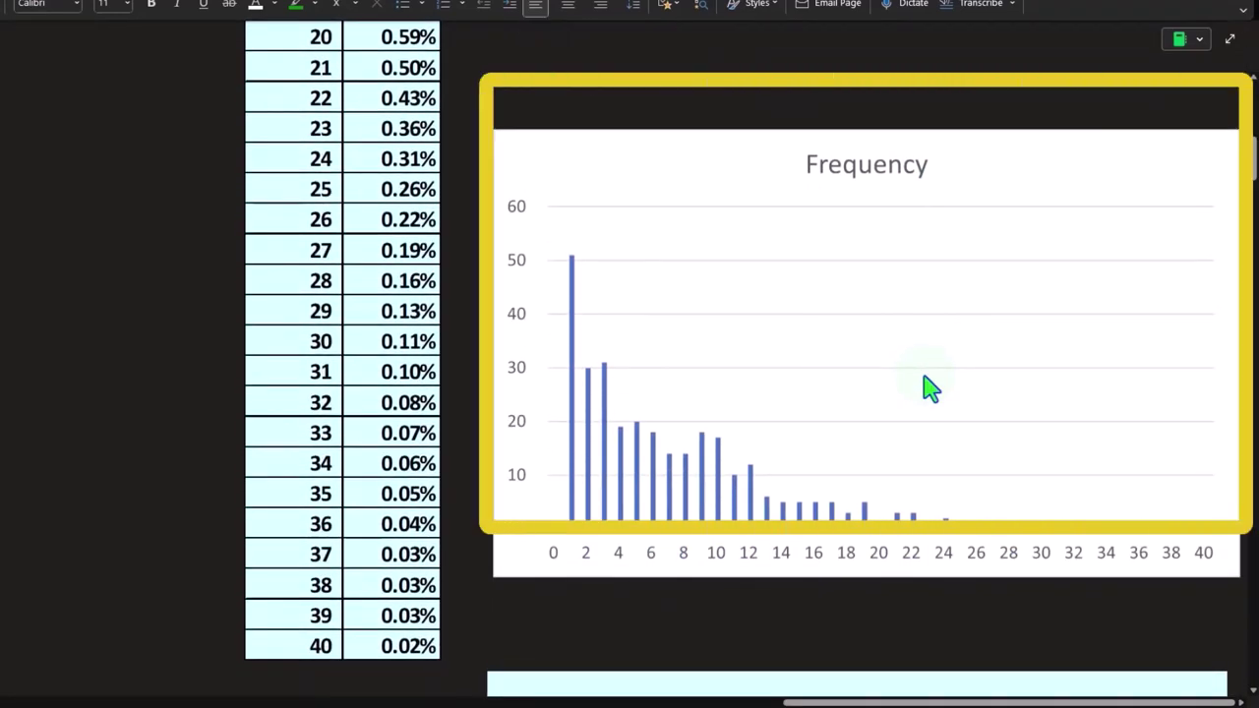
- Uncover the chart comparing P(x) Expon with % of Total and return to the Inter Arrival Times histogram
{"action": "scroll", "coordinate": [929, 386], "scroll_direction": "down", "scroll_amount": 3}
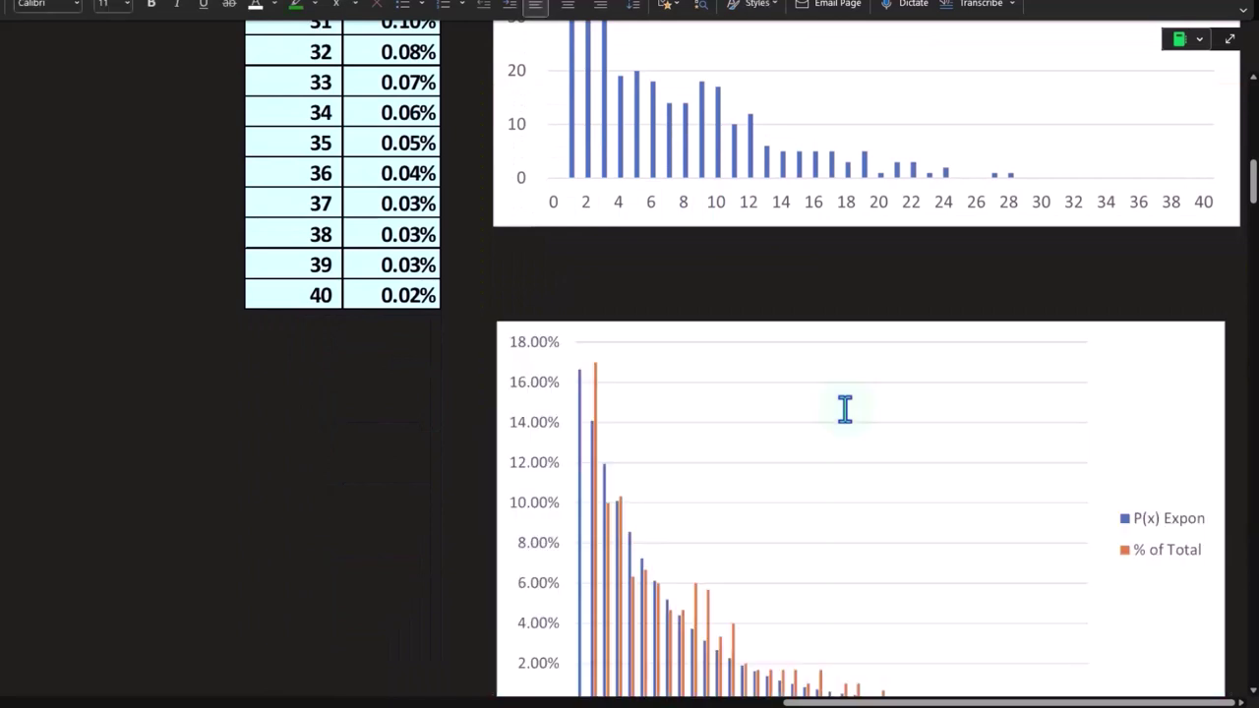
{"action": "scroll", "coordinate": [845, 409], "scroll_direction": "down", "scroll_amount": 1}
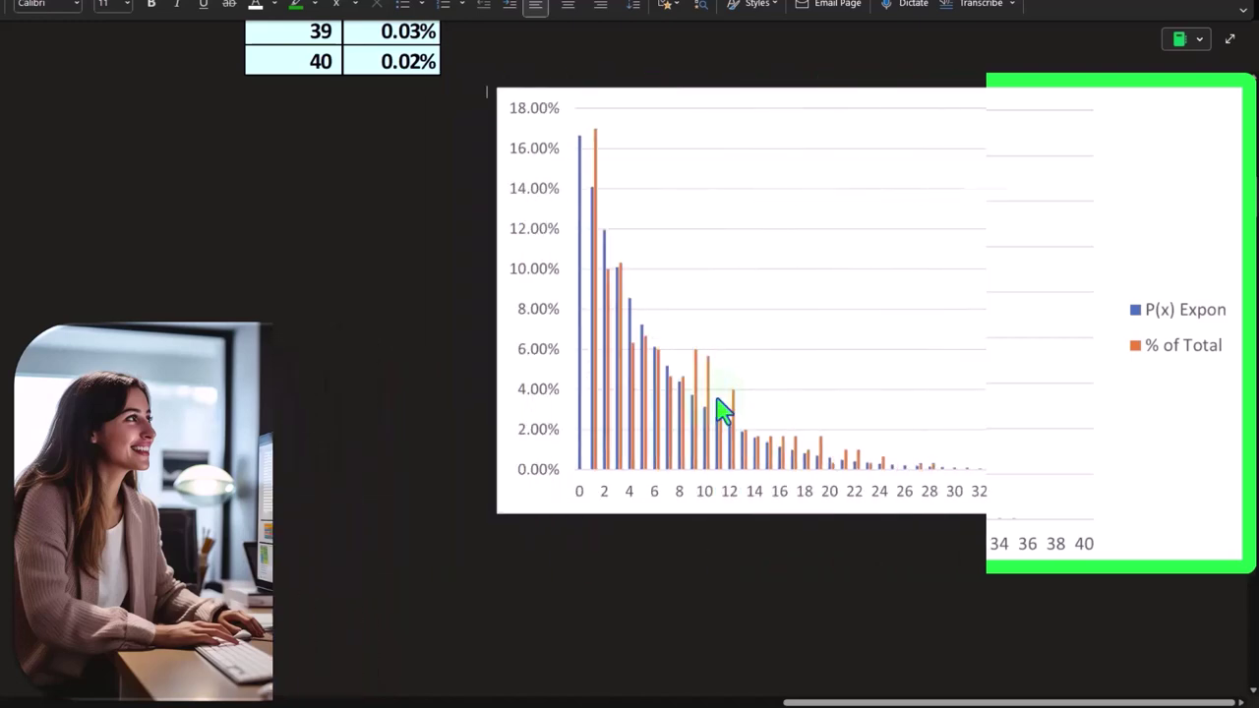
{"action": "scroll", "coordinate": [717, 411], "scroll_direction": "up", "scroll_amount": 6}
{"action": "scroll", "coordinate": [718, 405], "scroll_direction": "up", "scroll_amount": 7}
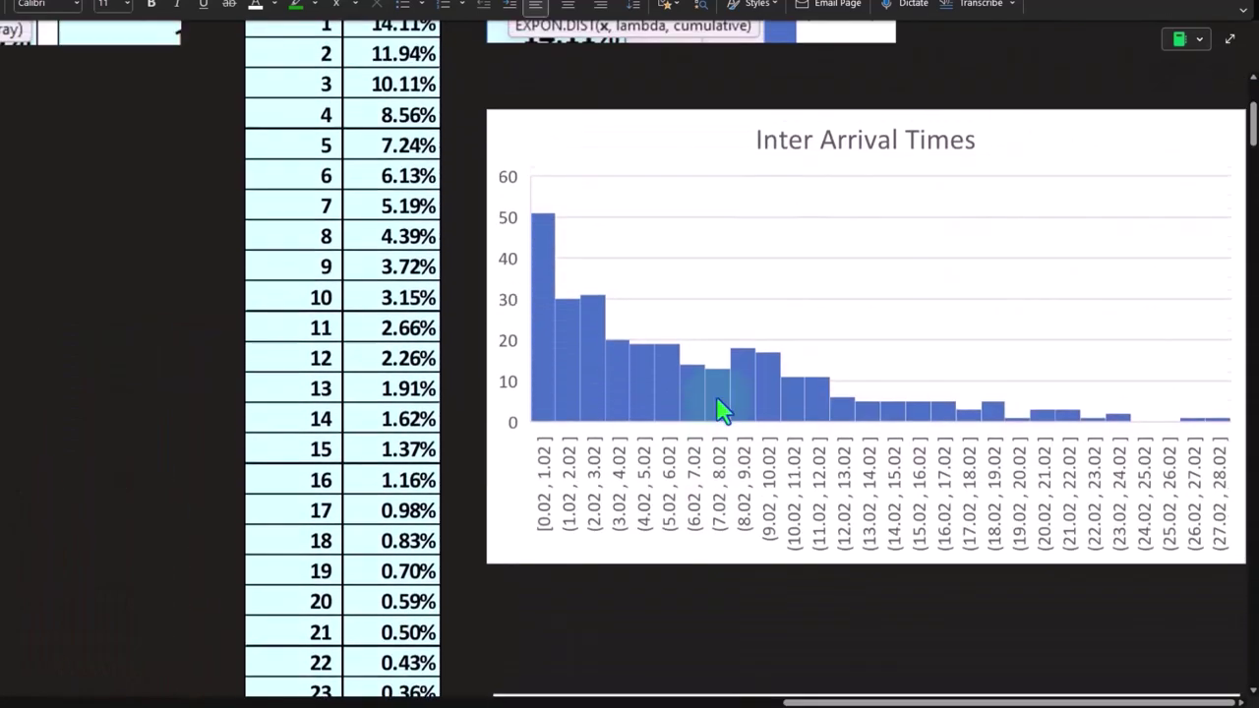